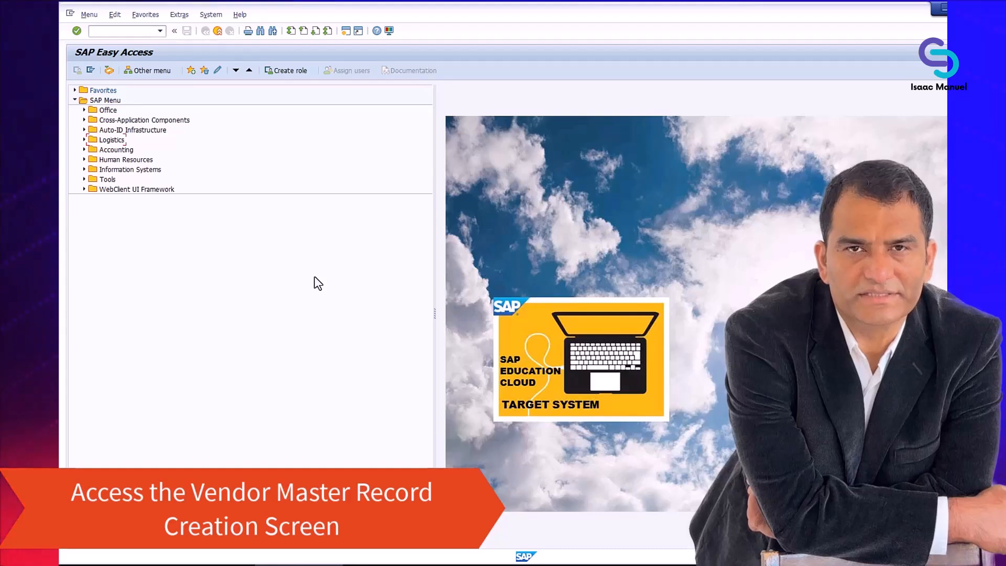
Open the central vendor creation transaction XK01 from the vendor master data under Materials Management purchasing.
click(83, 139)
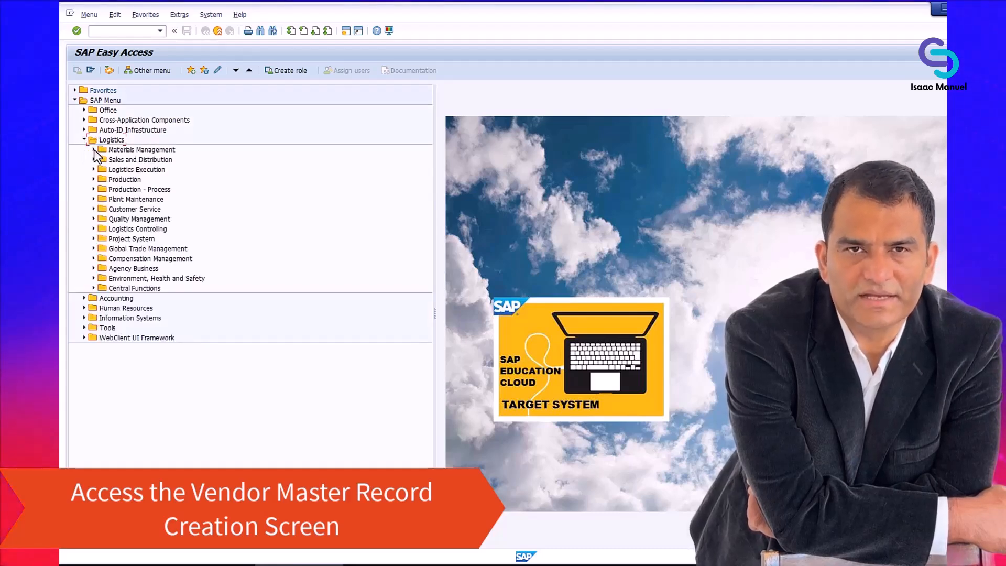
click(94, 149)
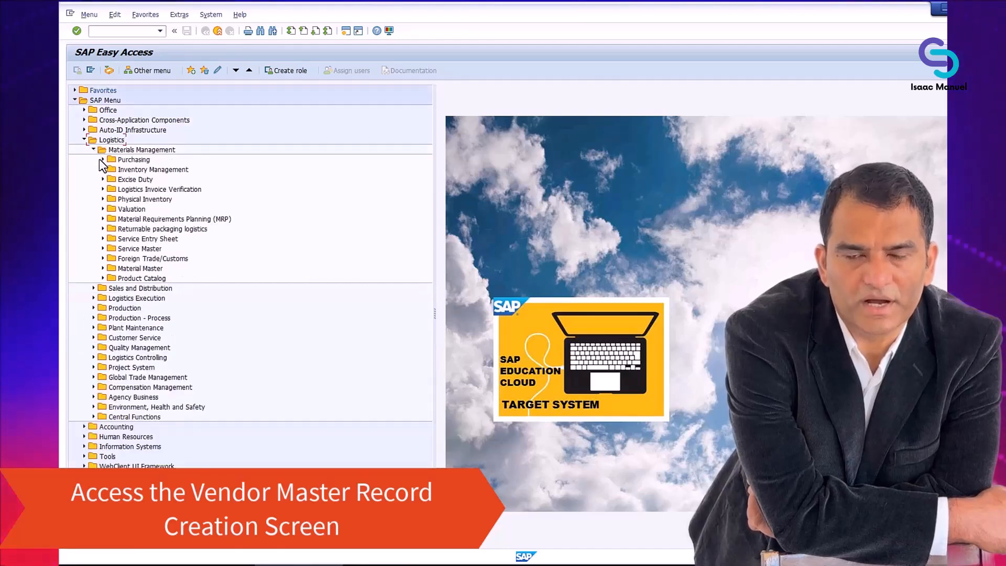
click(102, 159)
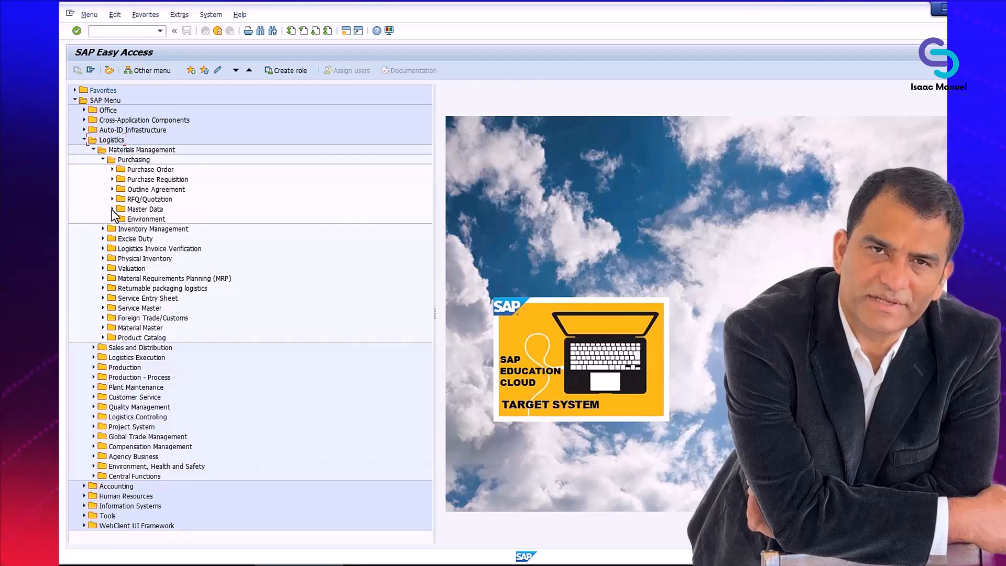
click(111, 209)
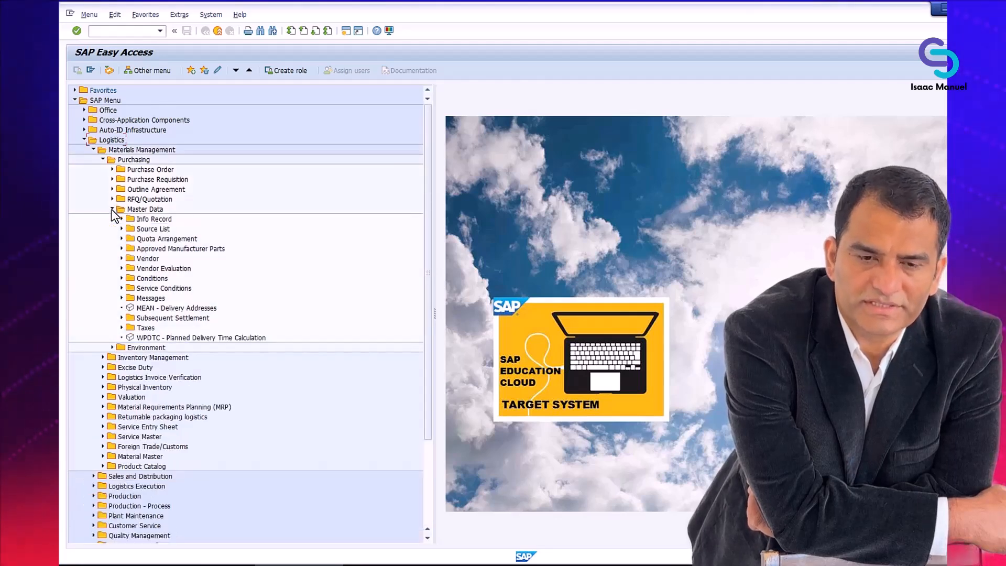
click(122, 259)
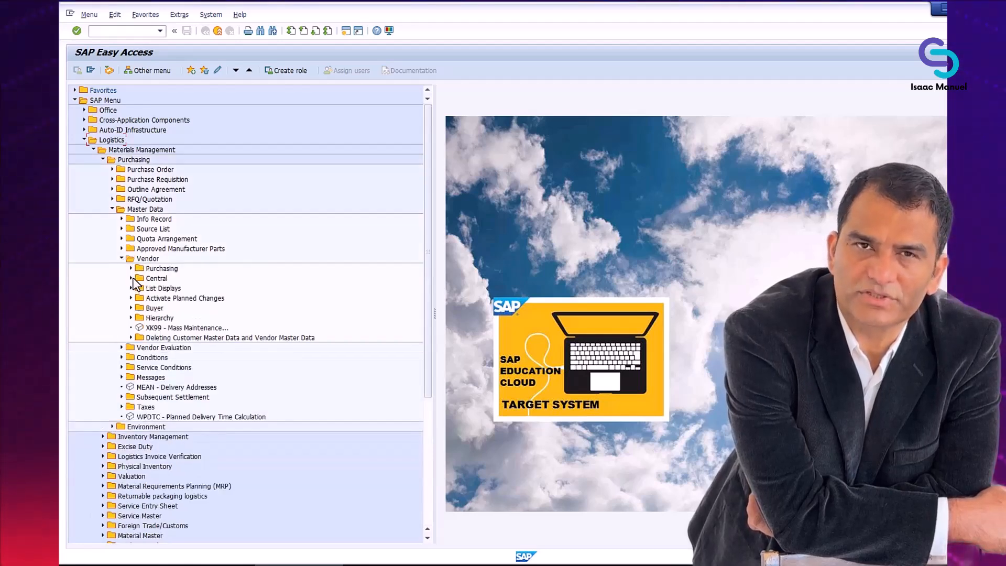
click(131, 278)
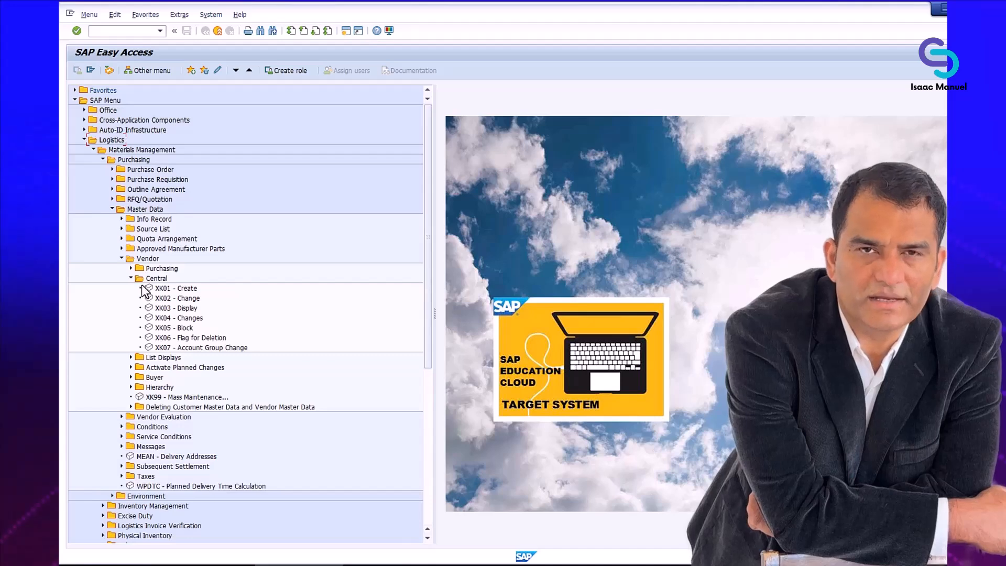
click(176, 289)
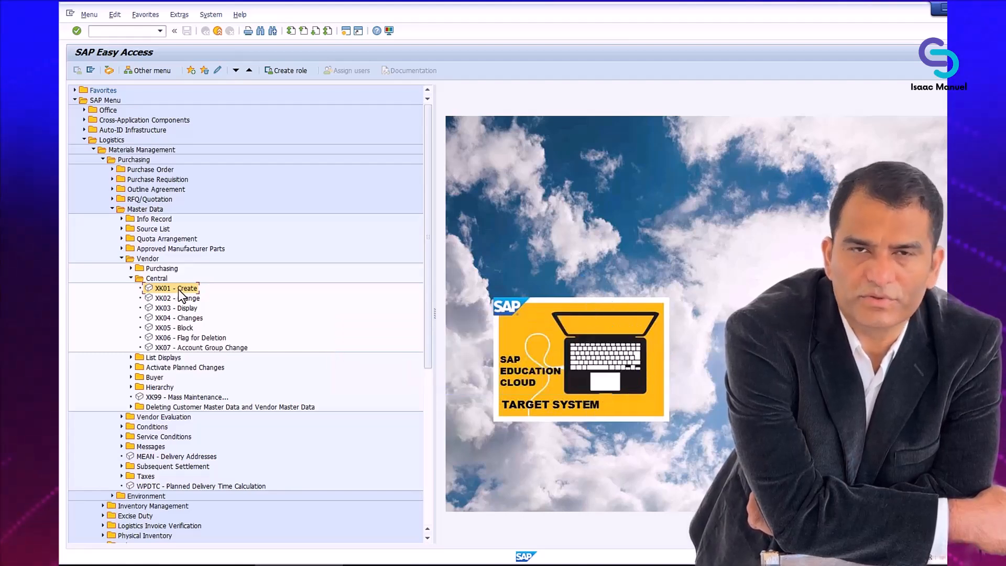
double_click(178, 289)
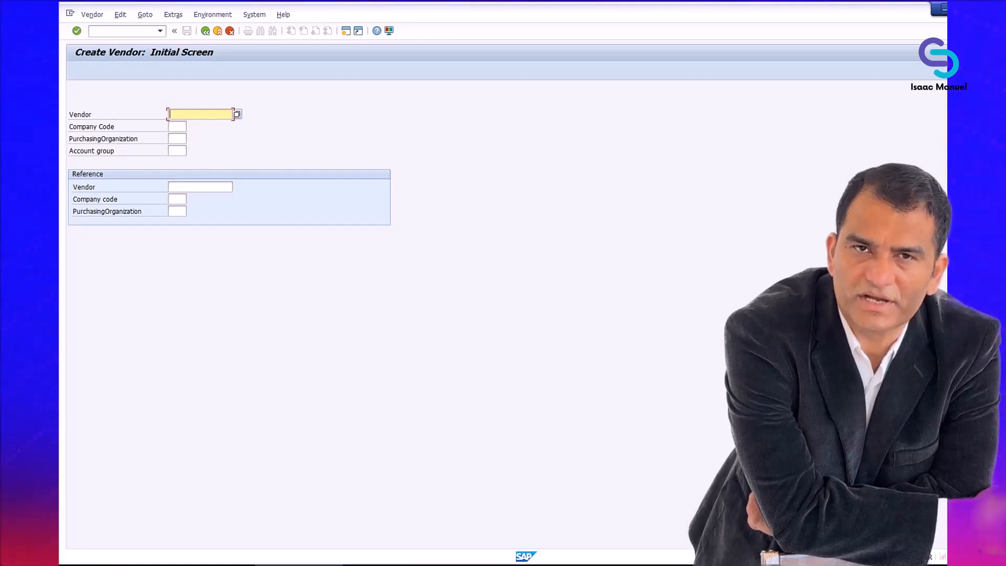
key(alt+Tab)
key(alt+Tab)
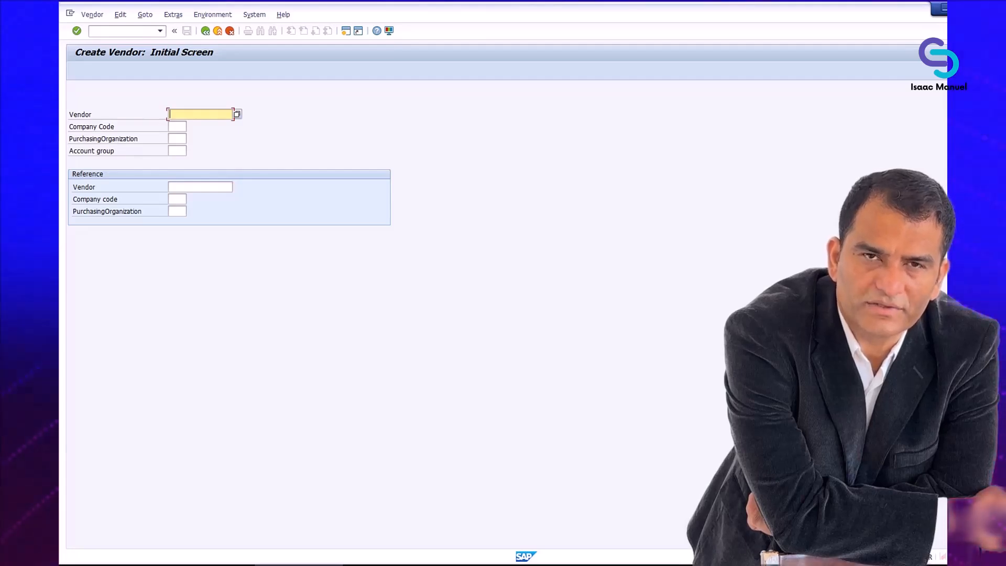
Enter vendor T-L05B00, company code 1000, purchasing organization 1000 and account group ZTMM, and continue to the address data.
click(212, 114)
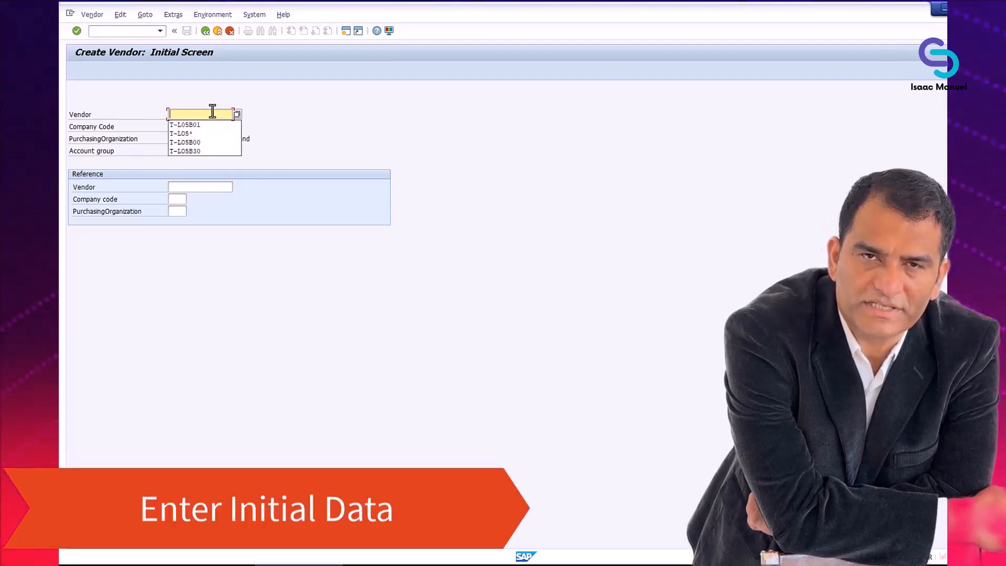
click(186, 142)
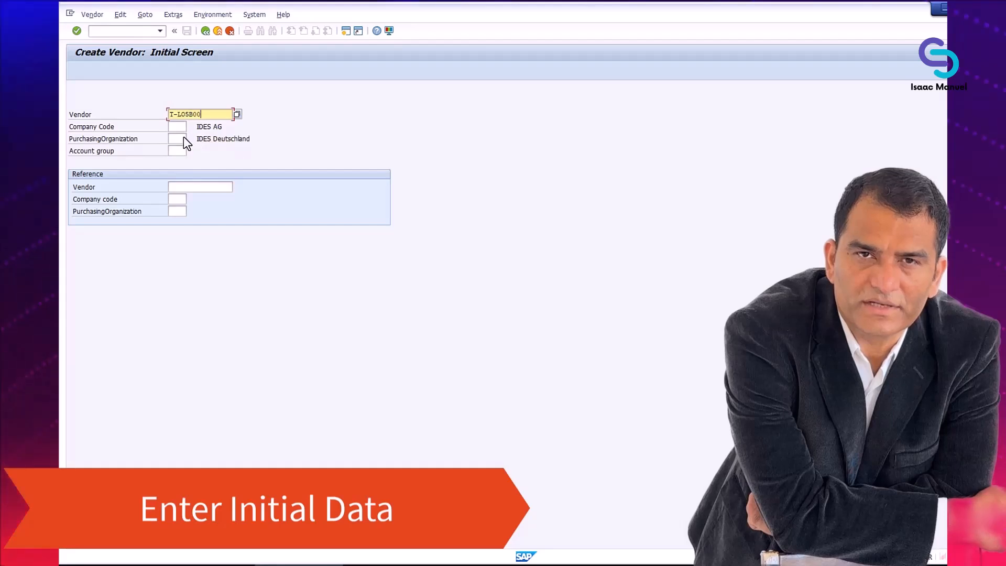
click(179, 129)
text(1000)
key(Tab)
text(1000)
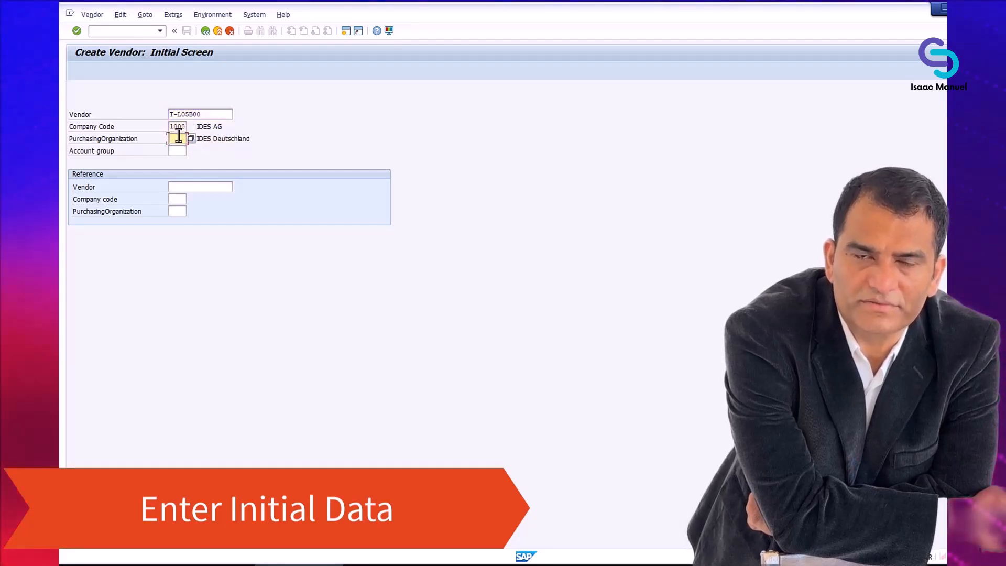
key(Tab)
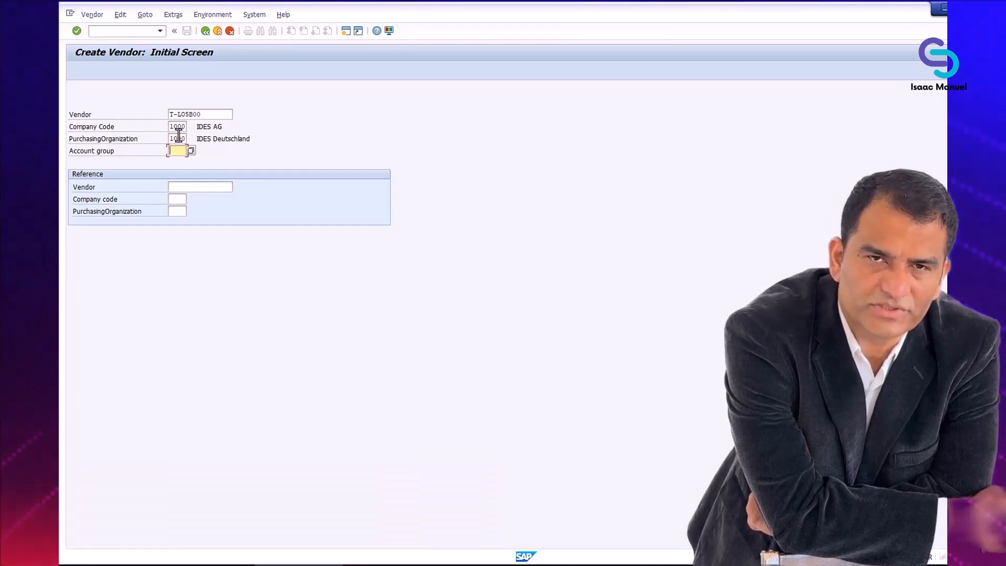
text(ZTMM)
key(Tab)
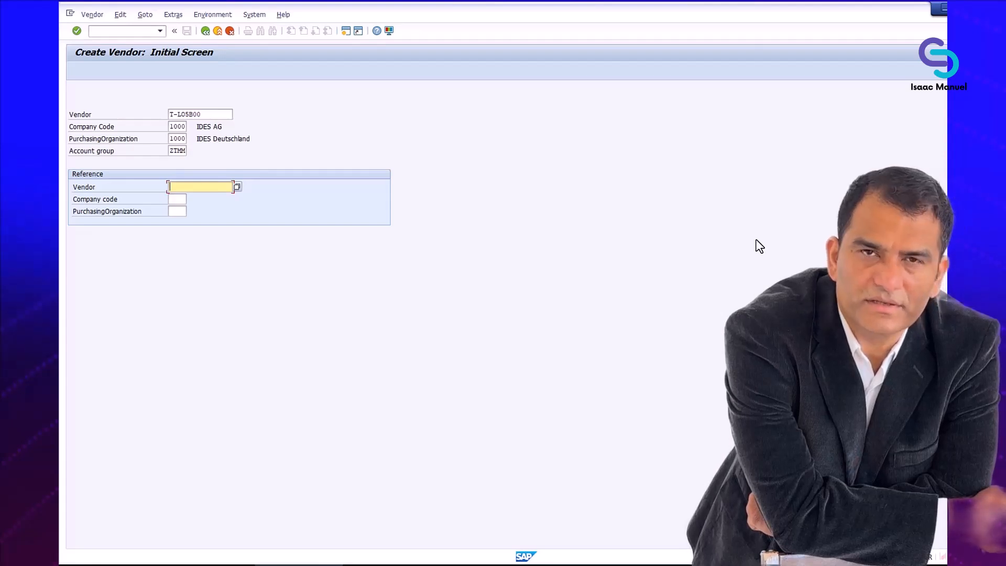
key(Return)
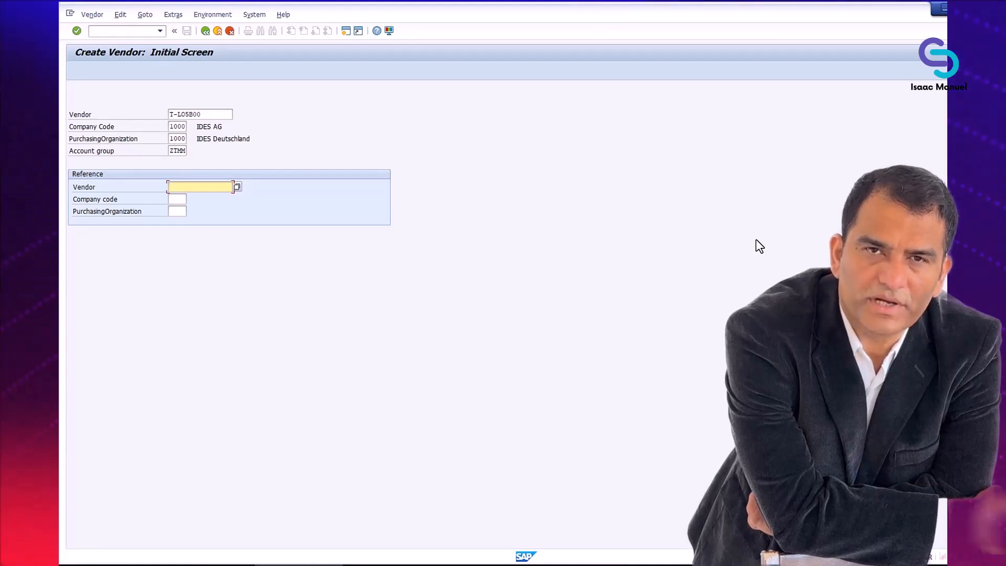
key(Return)
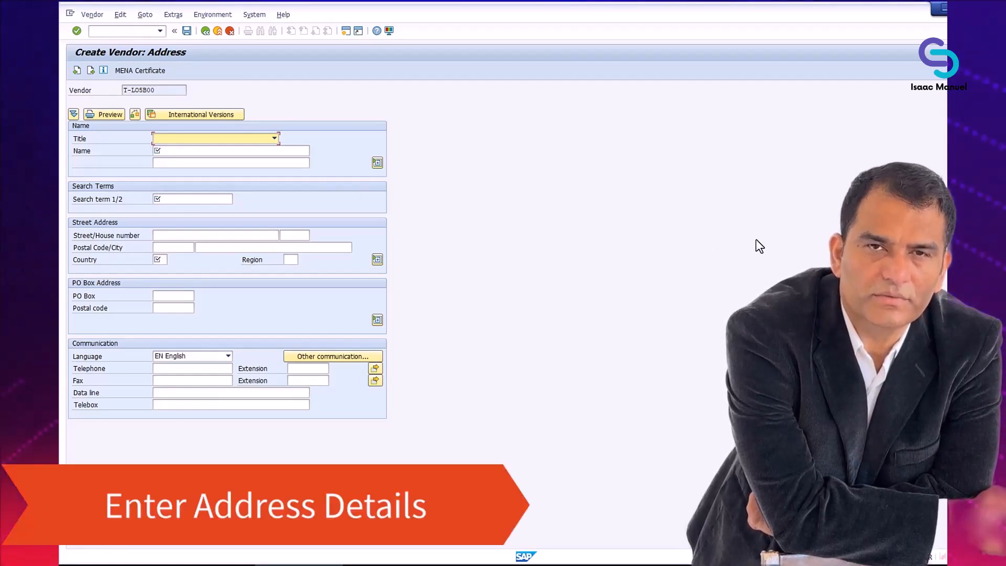
Set the vendor's title to Company, its name to Highspeed and its search term to VEND01.
click(273, 137)
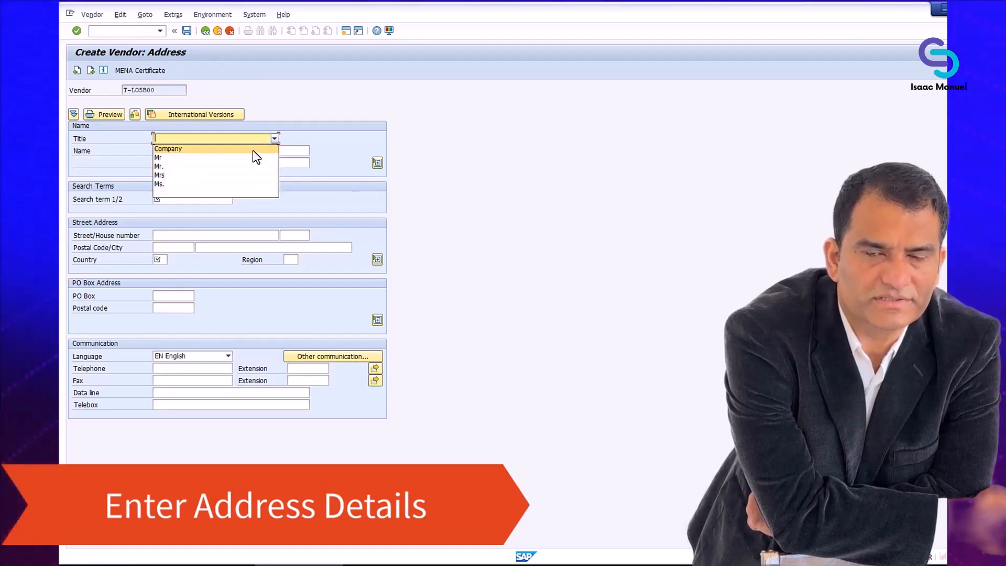
click(252, 150)
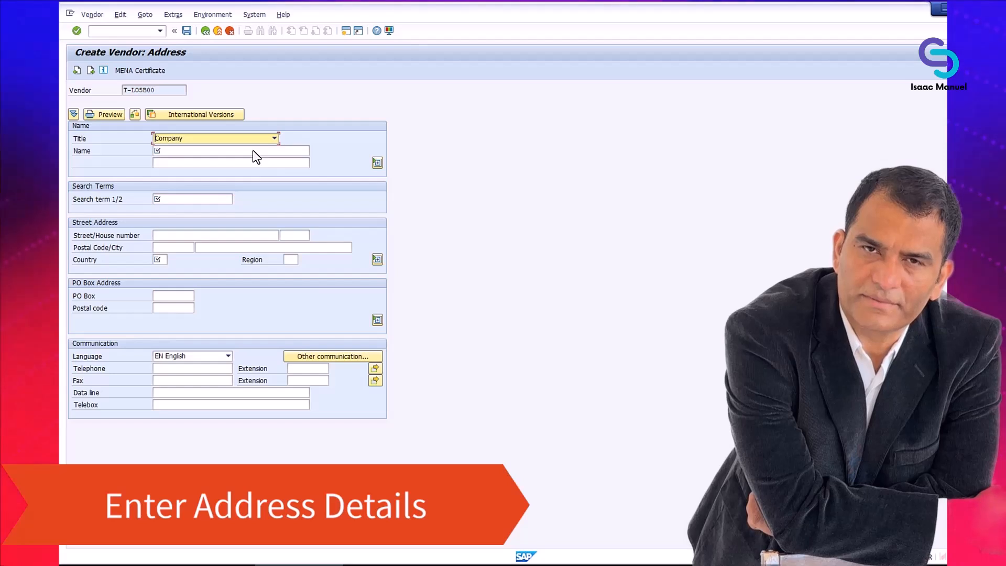
click(249, 152)
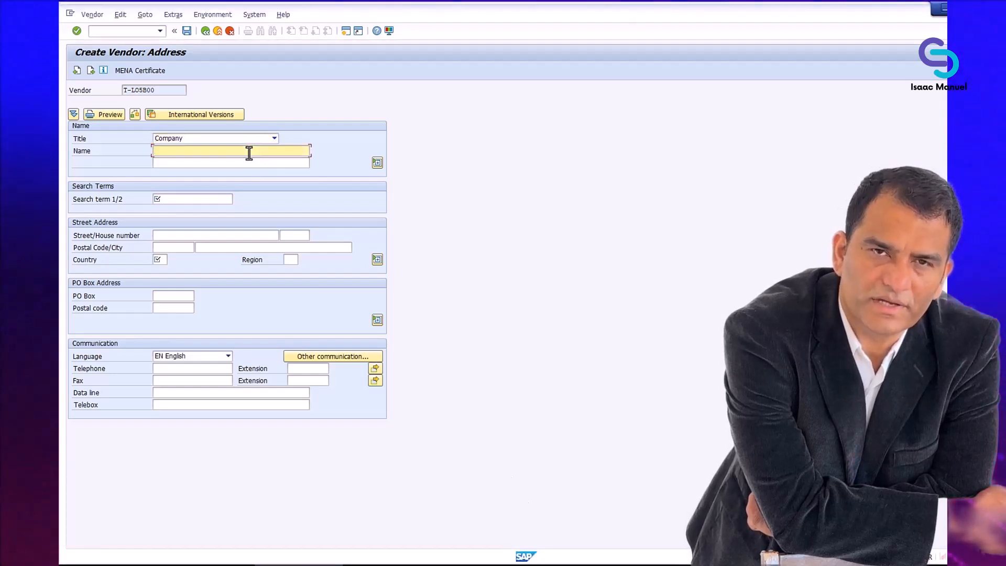
text(H)
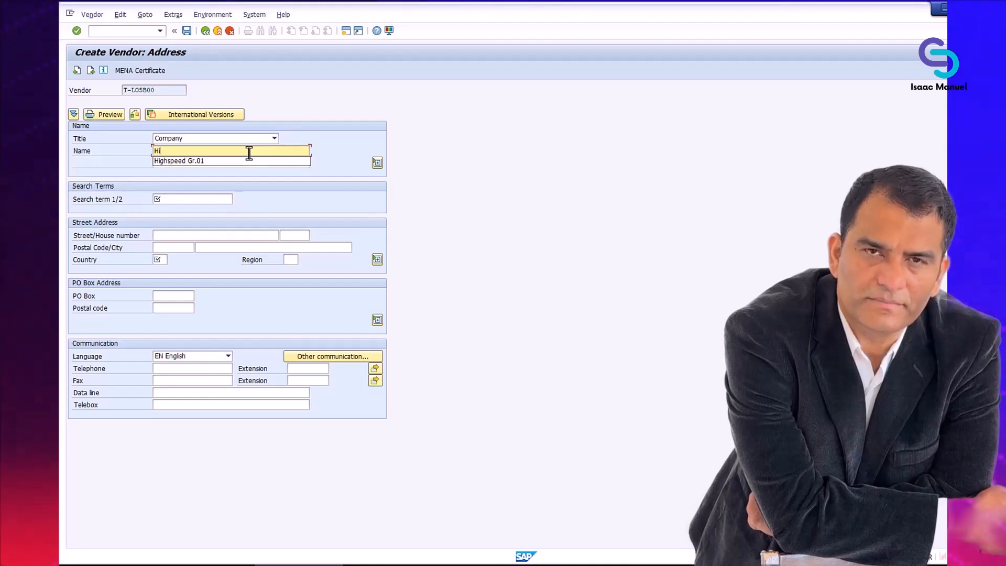
text(igh)
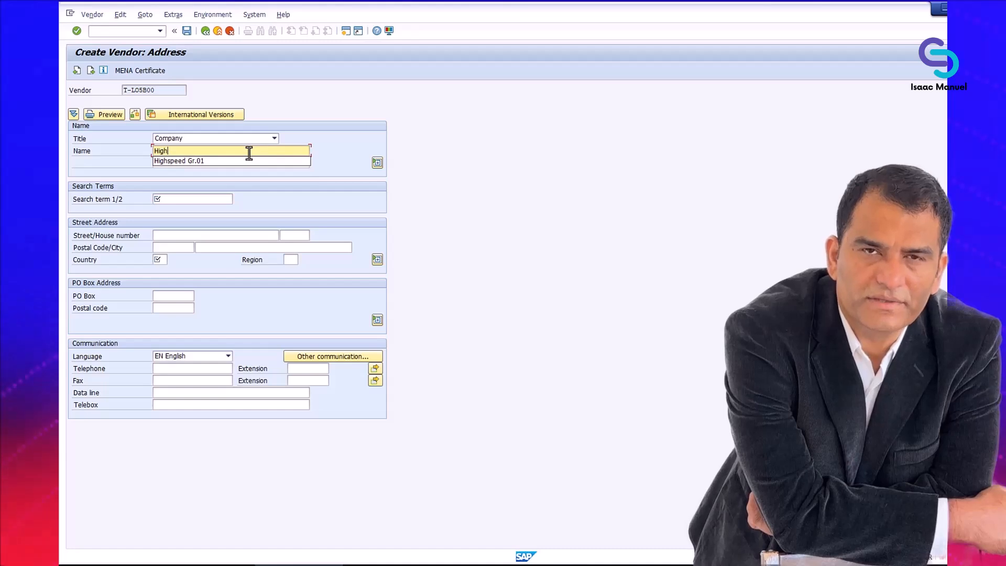
text(speed)
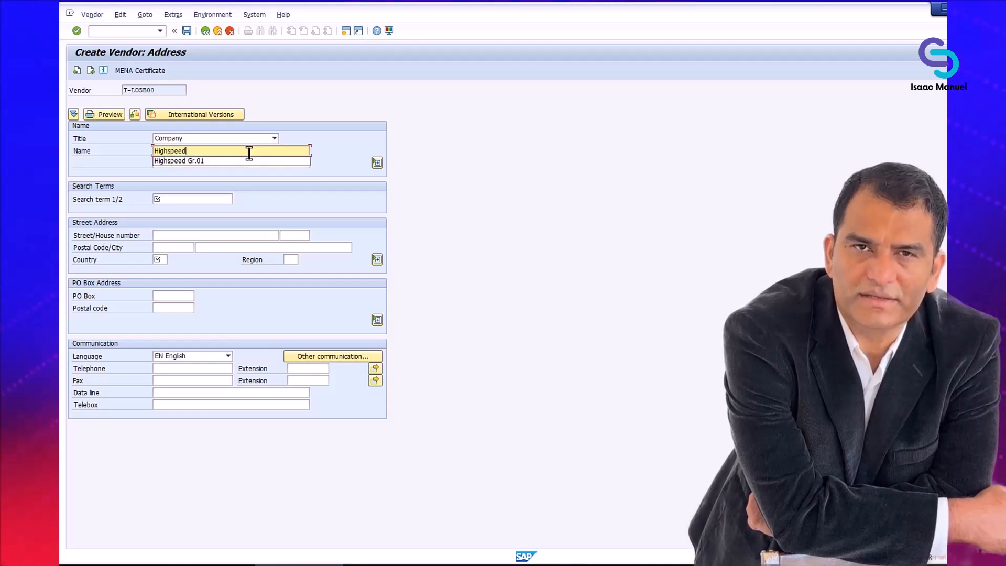
key(Tab)
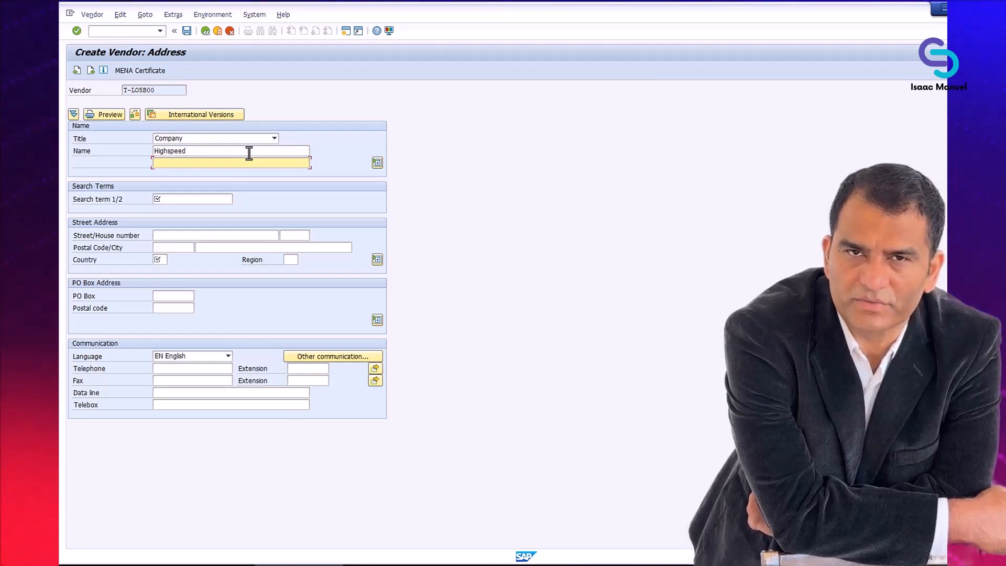
click(217, 200)
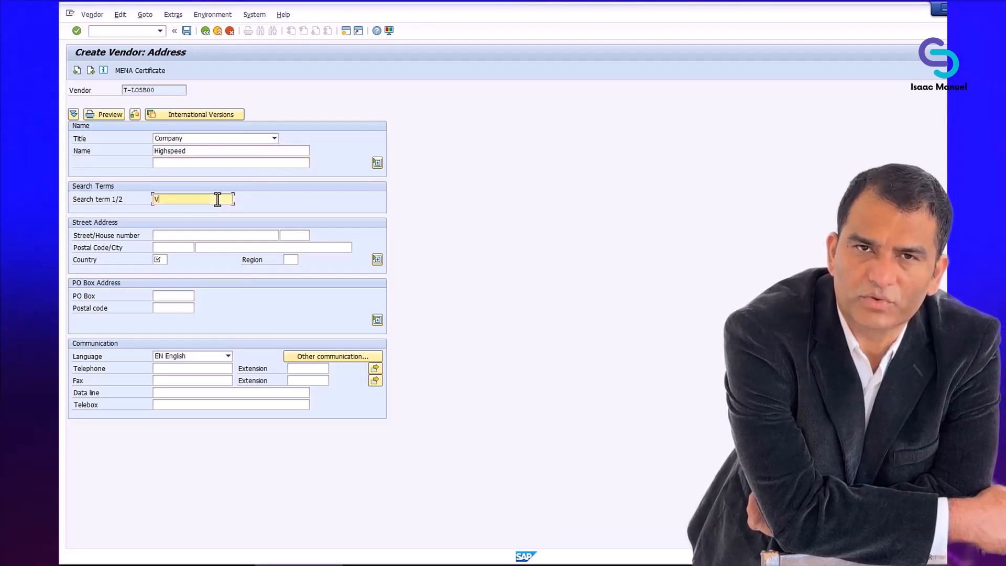
text(VEND01)
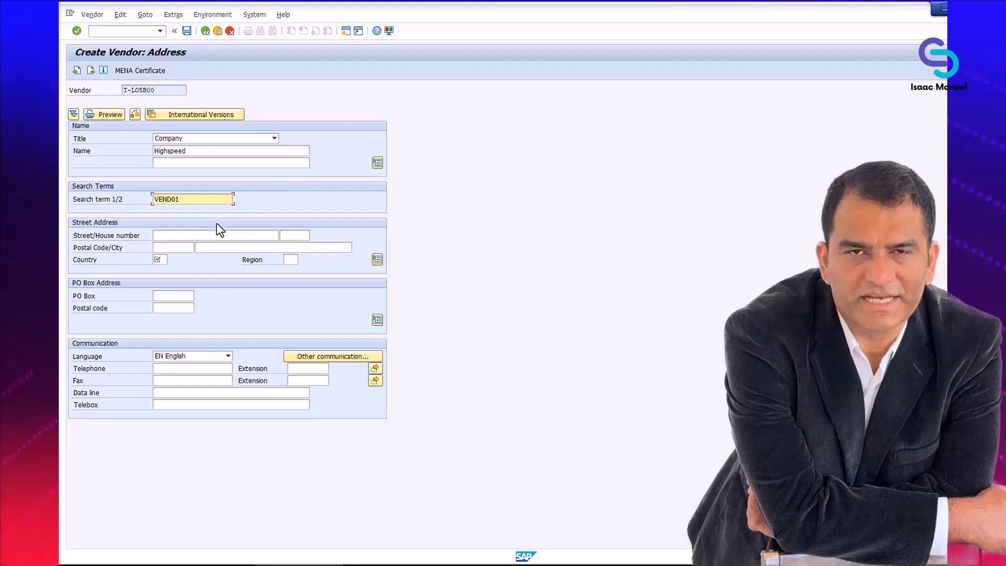
Fill in the vendor's street name and postal code, and set the country to DE and the region to 09.
click(211, 236)
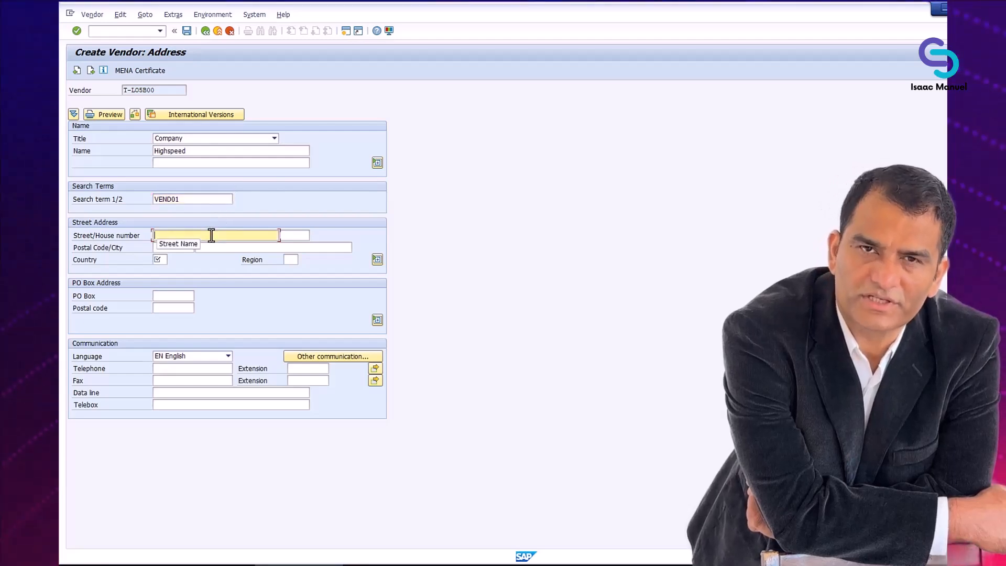
text(L)
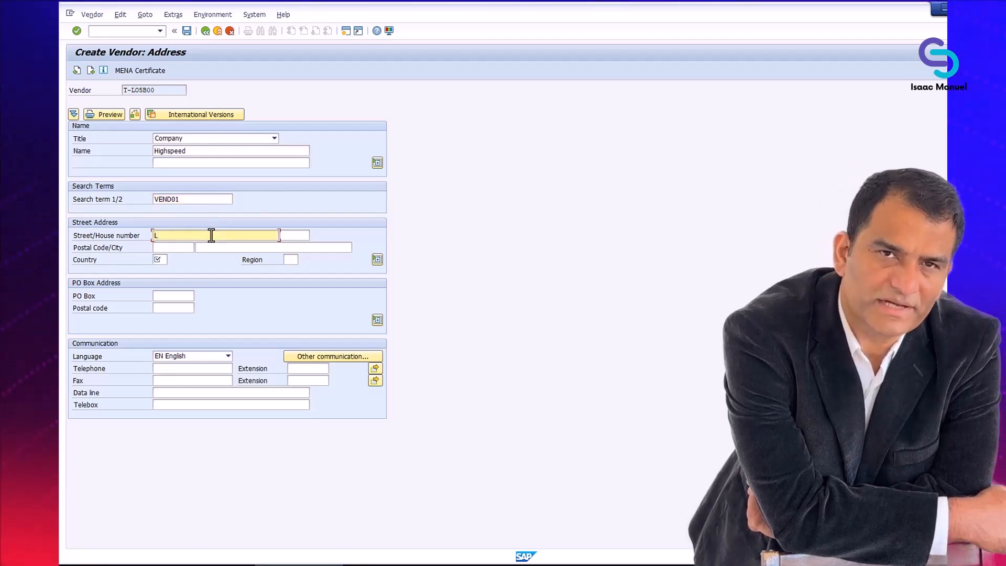
text(incolstrata)
click(190, 249)
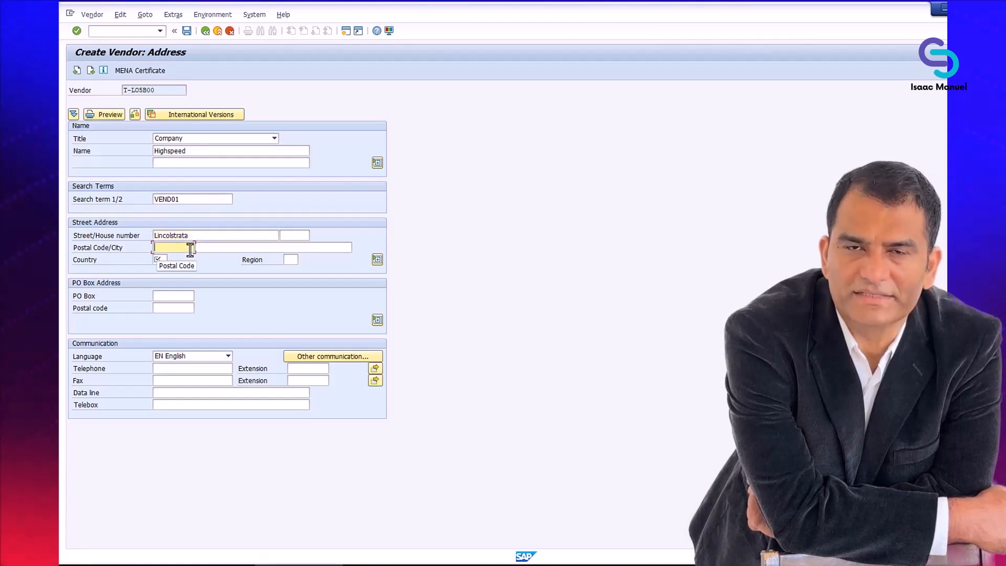
text(81549)
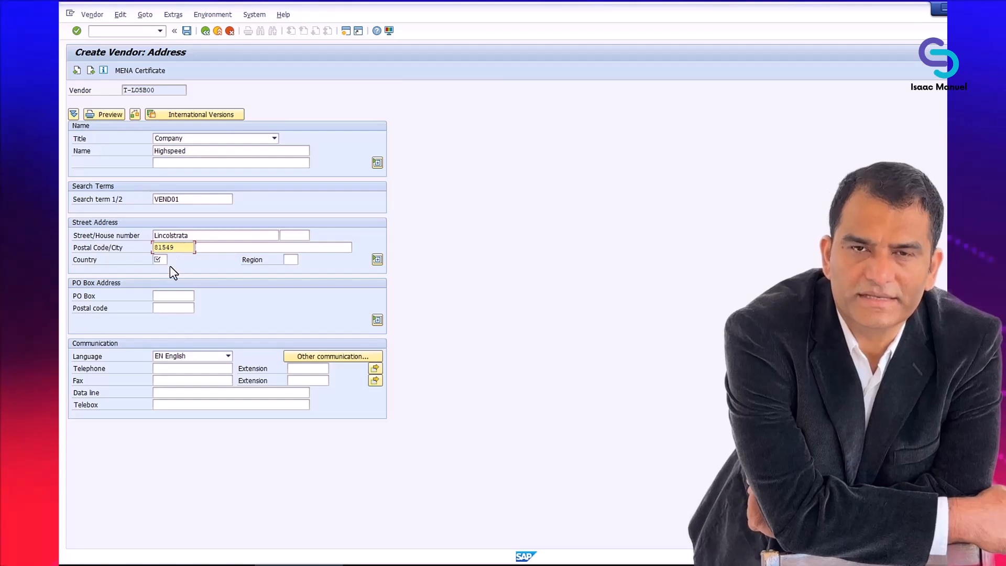
click(163, 261)
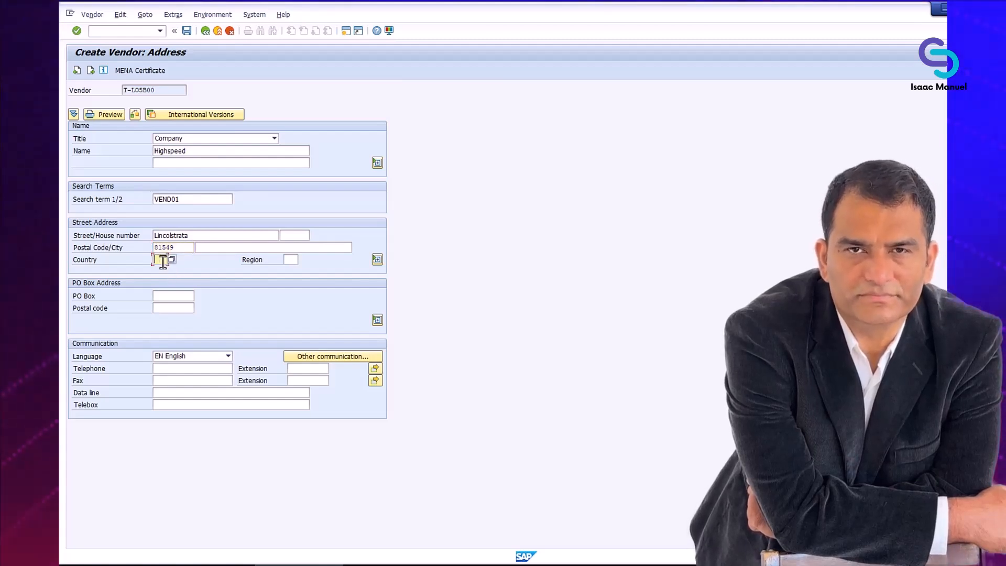
text(DE)
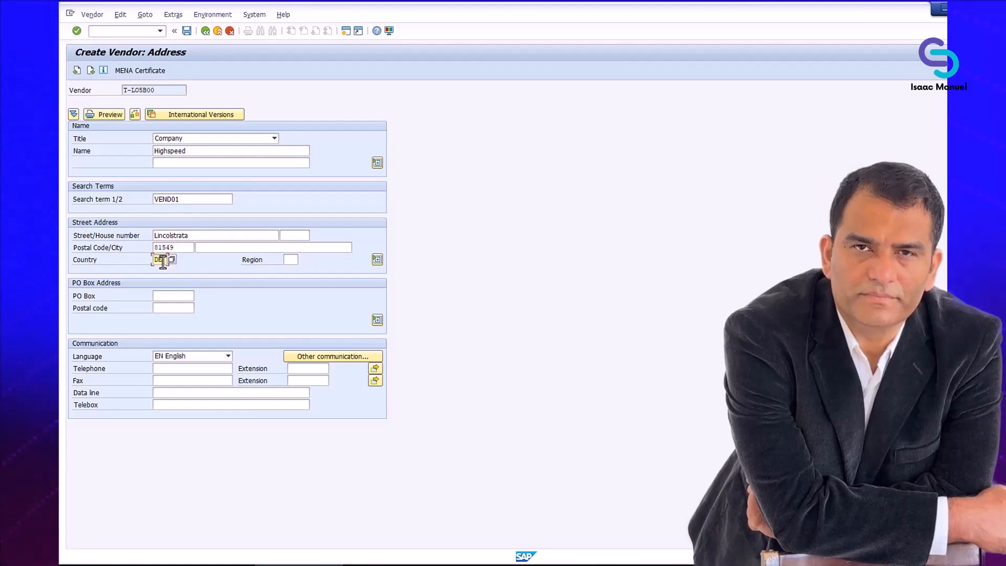
click(289, 260)
text(09)
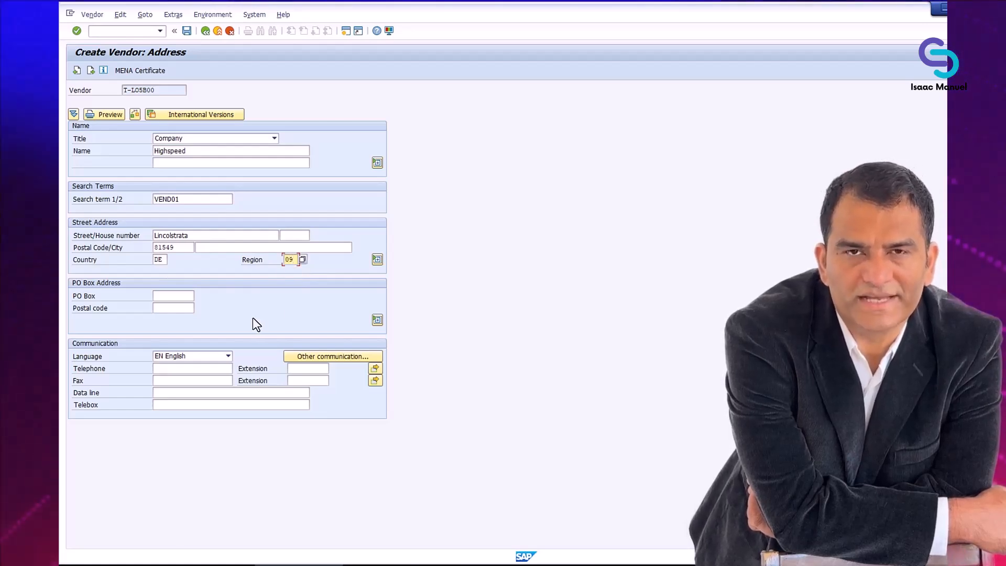
Accept the address and continue past the control and payment transactions data, leaving them blank, to the accounting information.
click(80, 30)
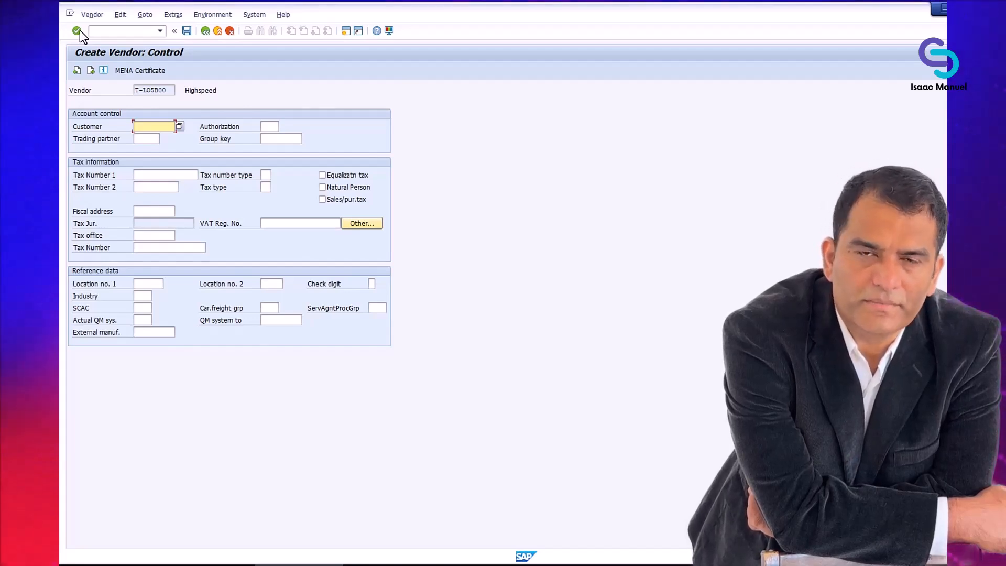
click(78, 30)
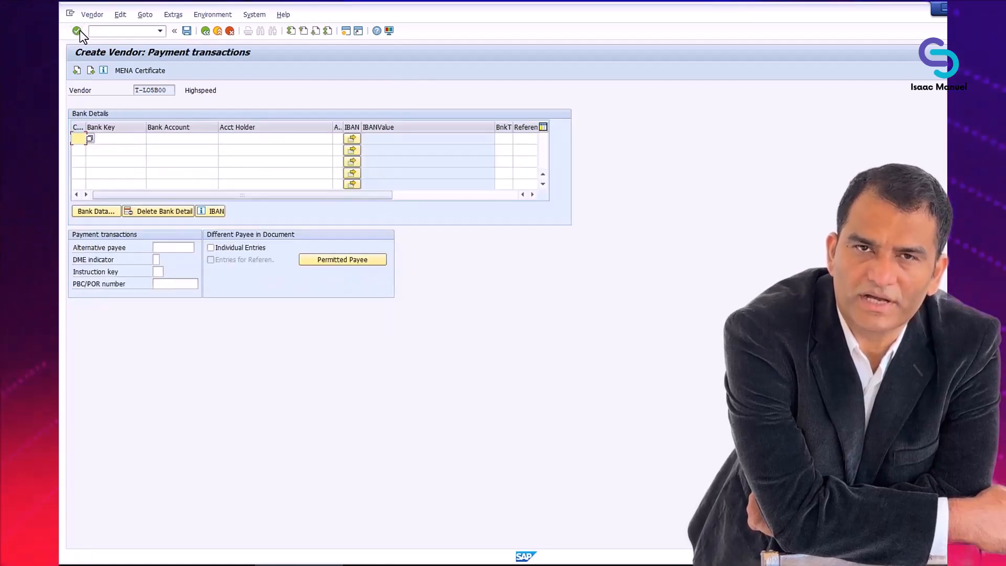
click(78, 31)
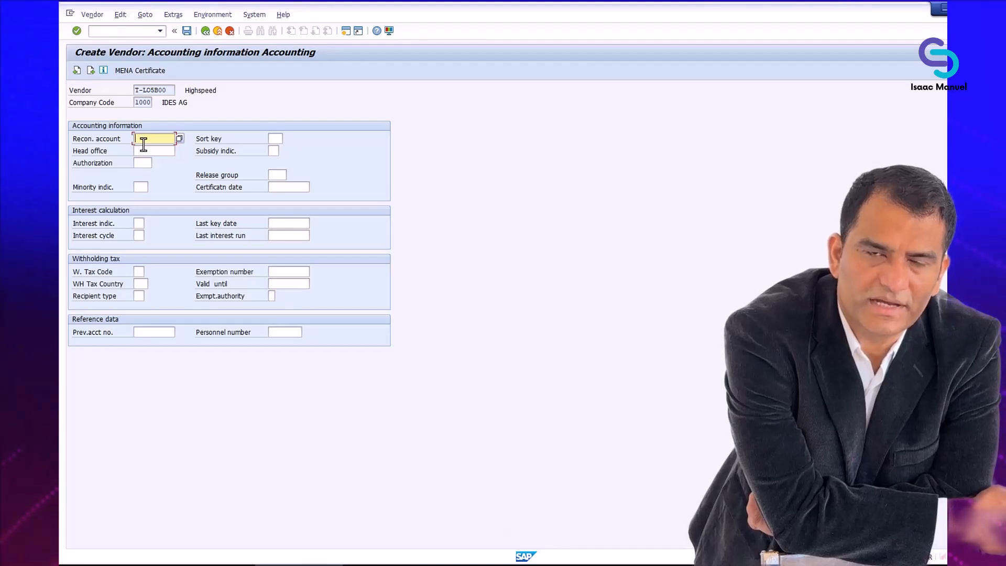
Set the vendor's reconciliation account to 160000 and continue to the accounting payment transactions data.
text(1)
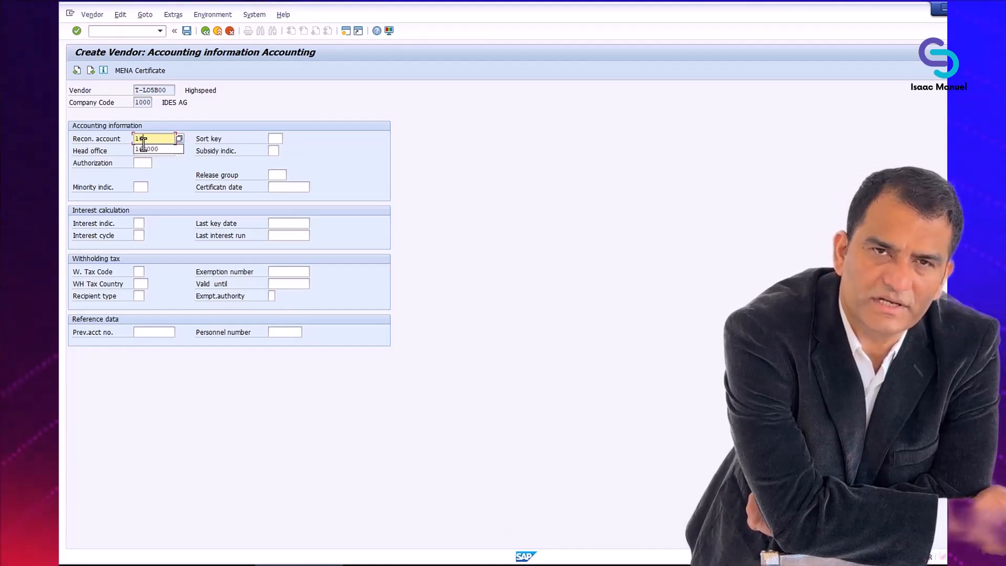
text(6)
click(143, 149)
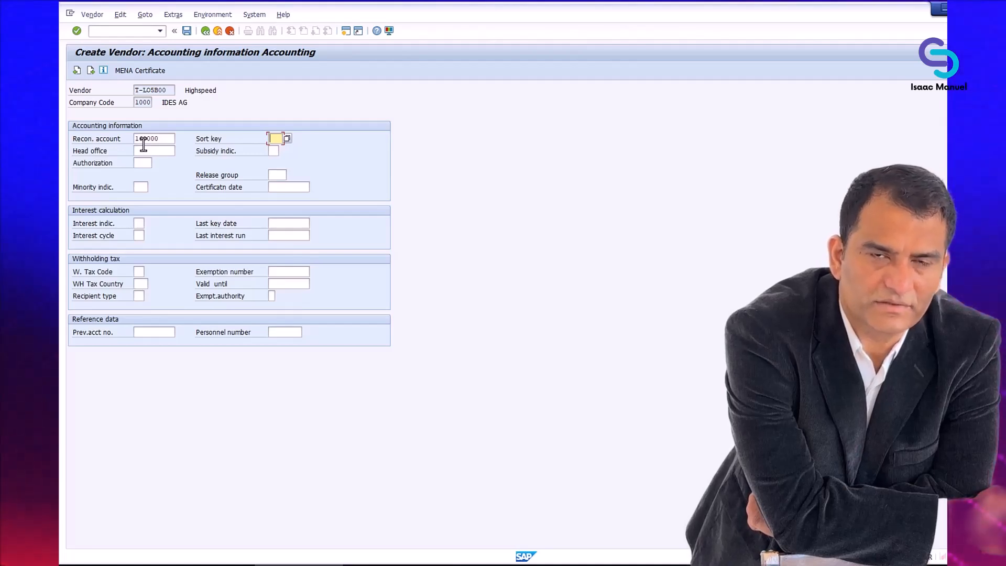
click(76, 30)
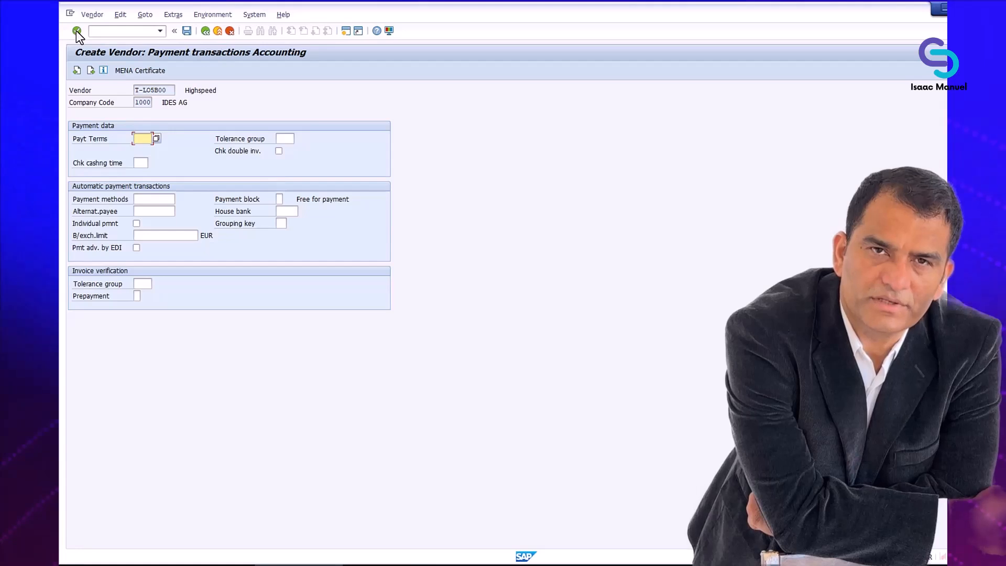
Set the vendor's payment terms to 0002 and choose International Check and Scheck / Check as outgoing payment methods.
click(138, 138)
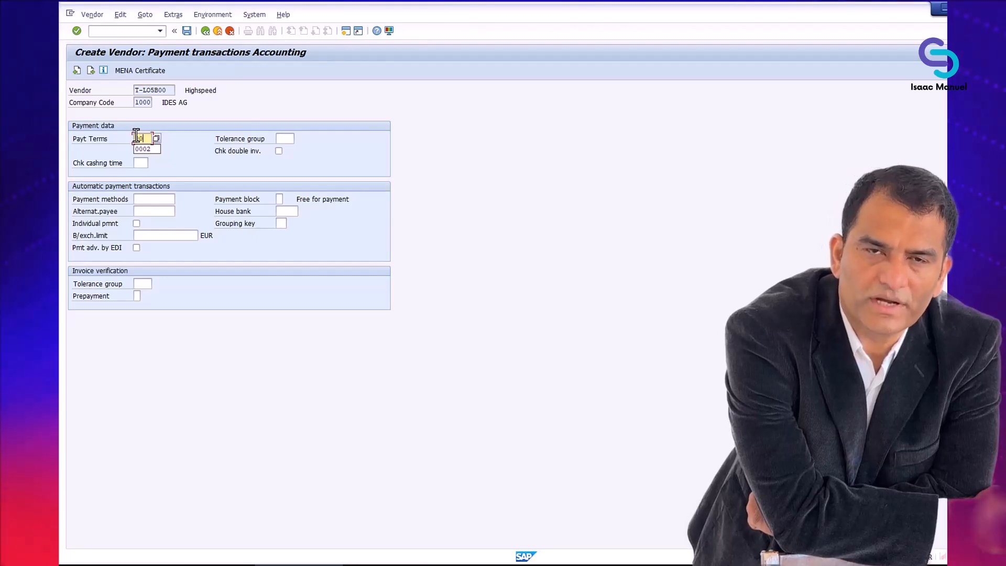
text(0002)
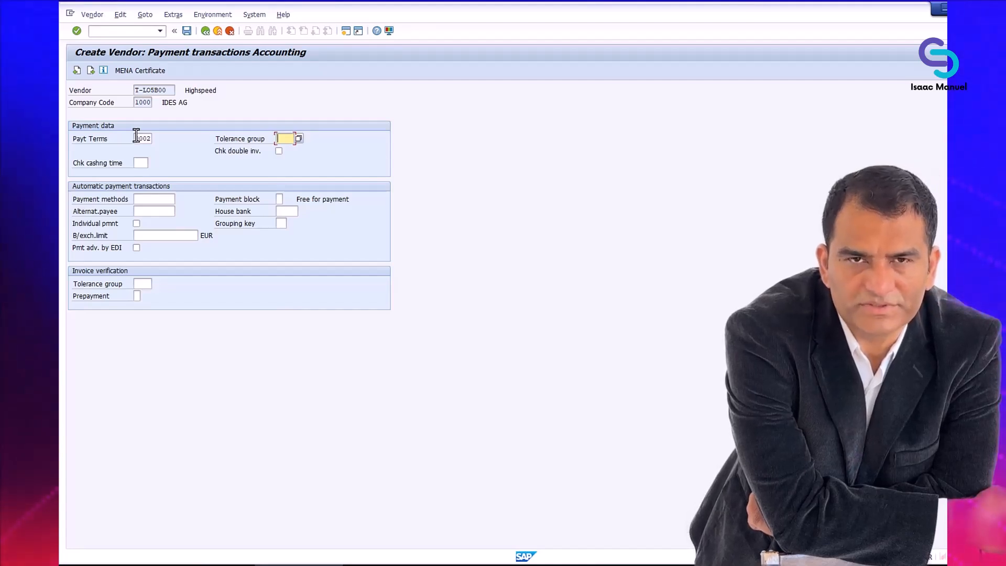
click(157, 199)
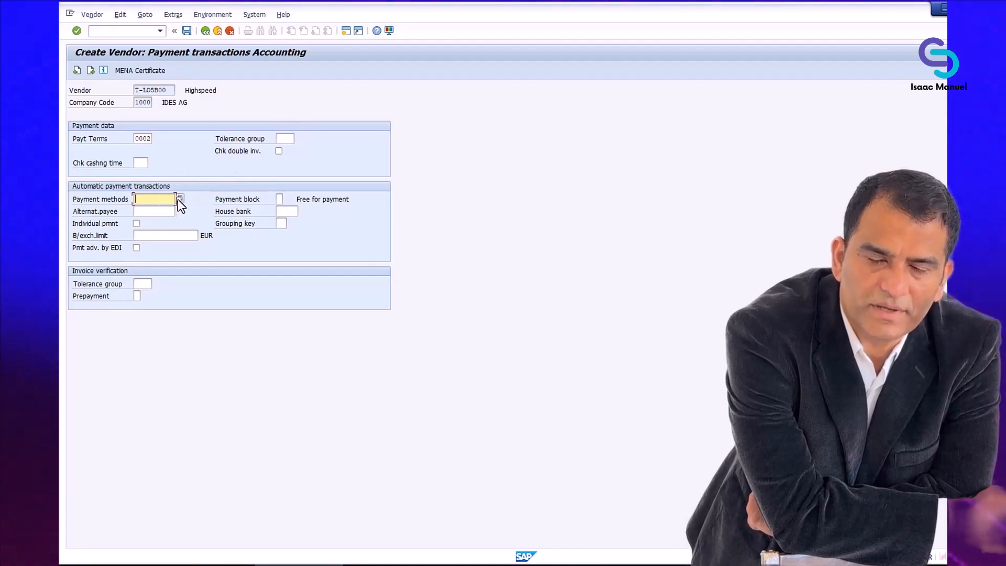
click(179, 200)
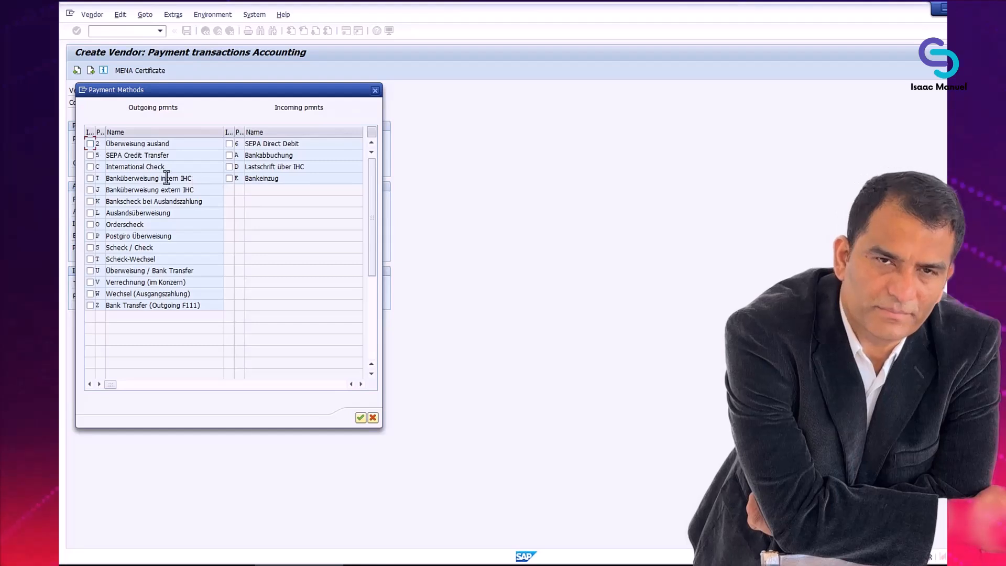
click(91, 167)
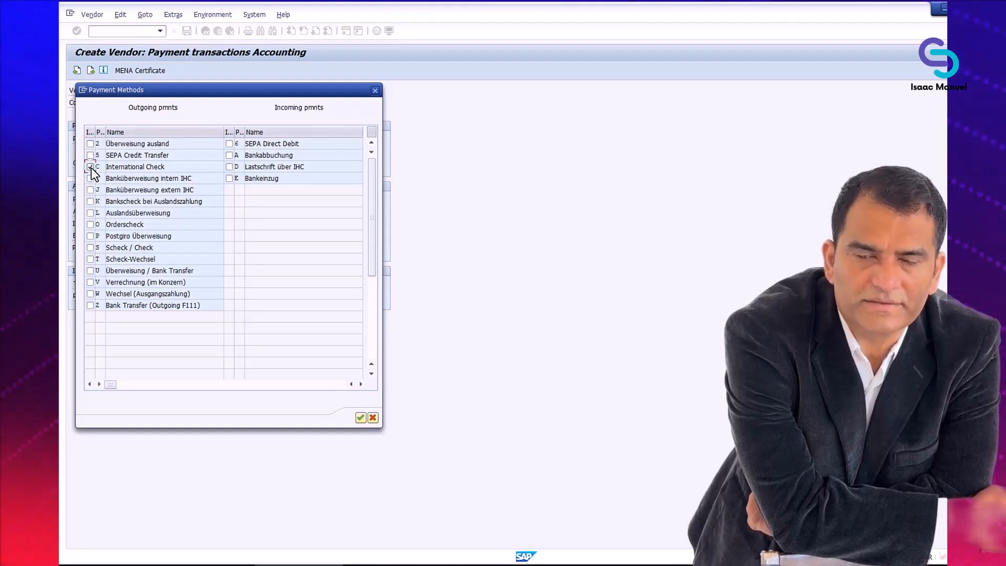
click(93, 249)
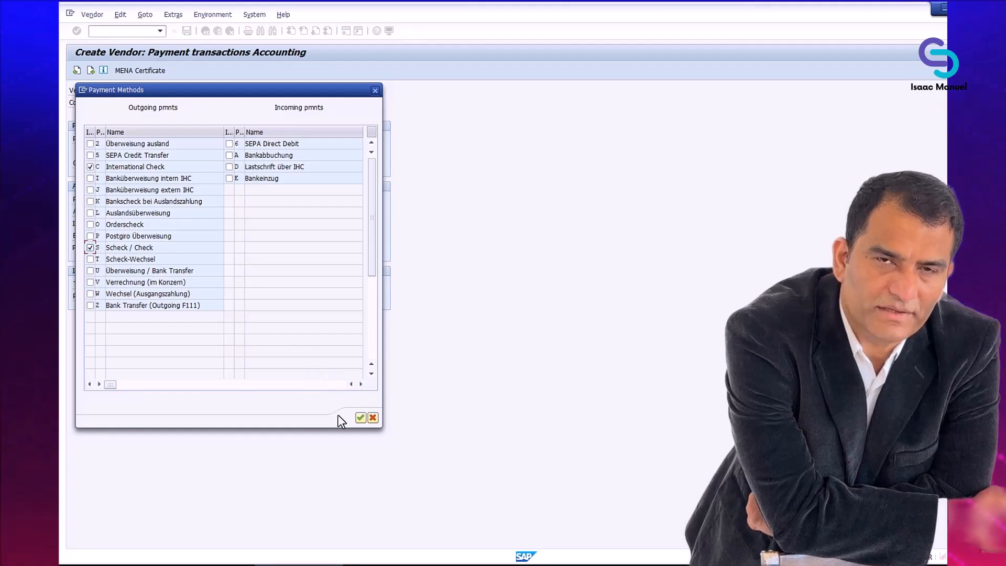
click(361, 418)
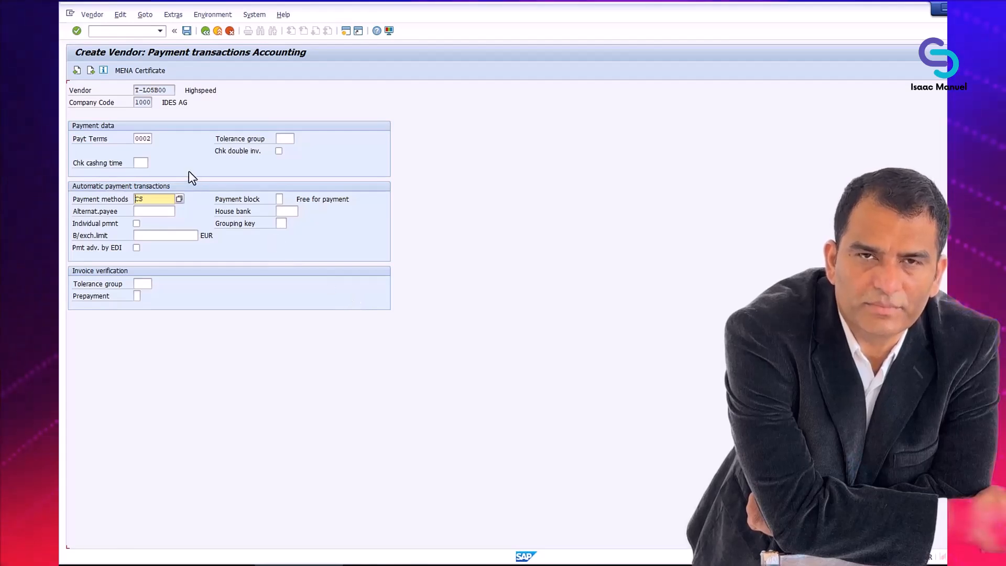
Check entry 0002 in the list of payment terms, then continue past the blank correspondence data to the purchasing data.
click(142, 138)
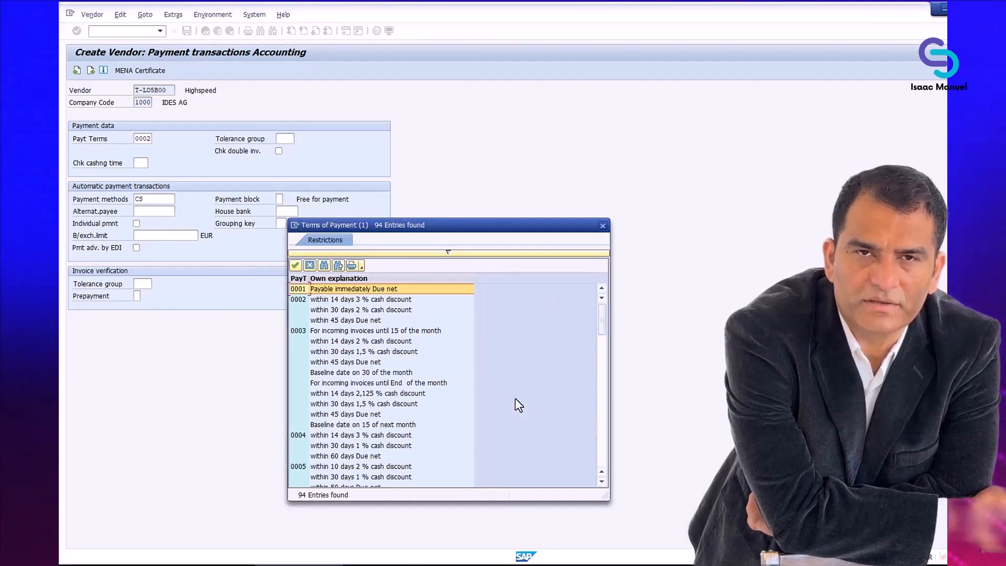
click(409, 303)
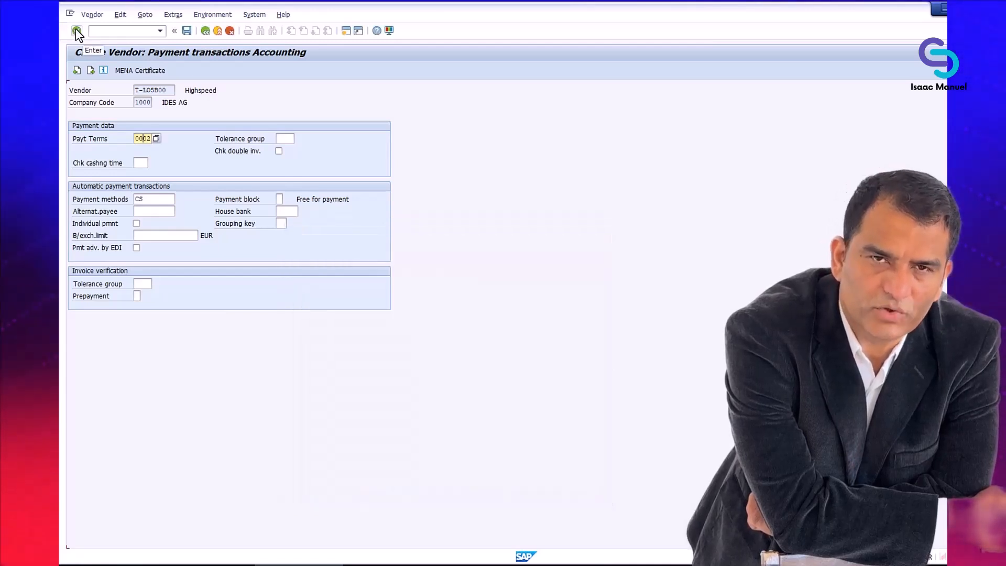
click(77, 31)
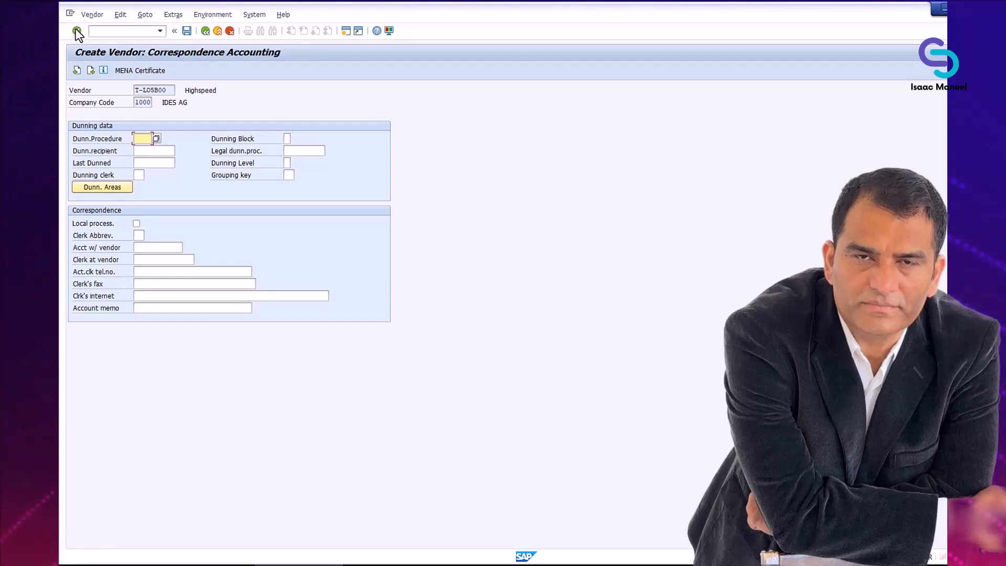
click(77, 30)
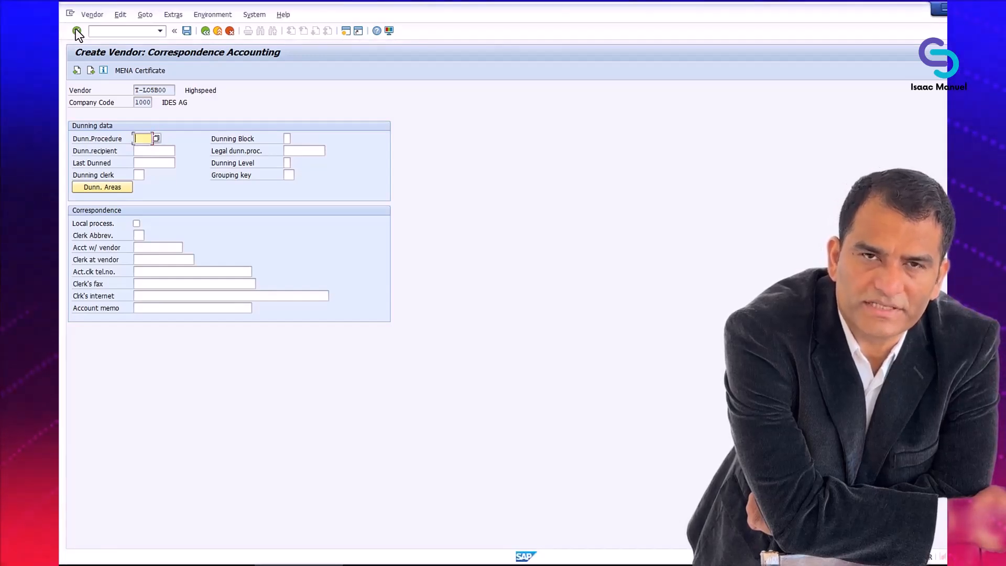
click(77, 31)
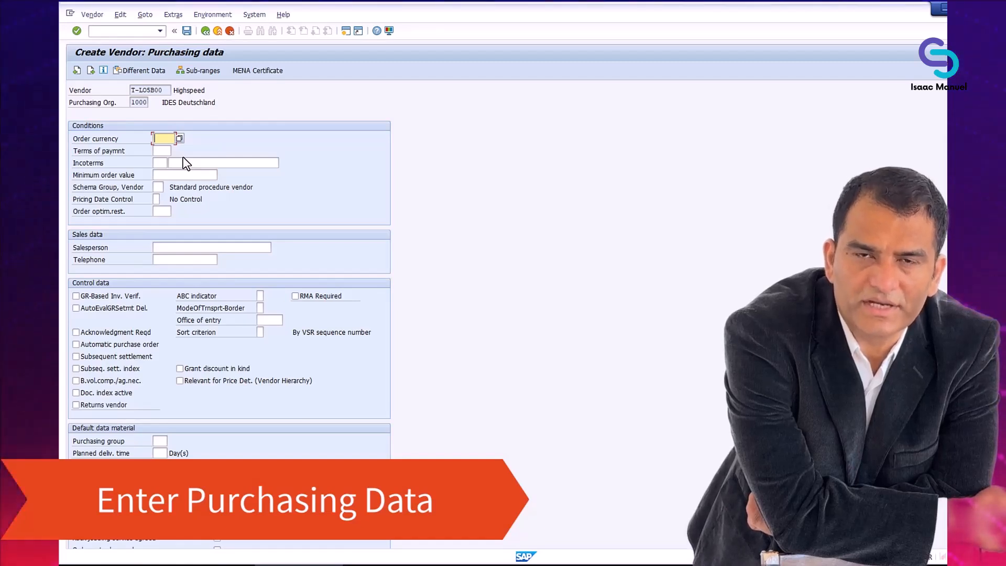
Set the order currency to EUR and the purchasing terms of payment to 0002.
text(EUR)
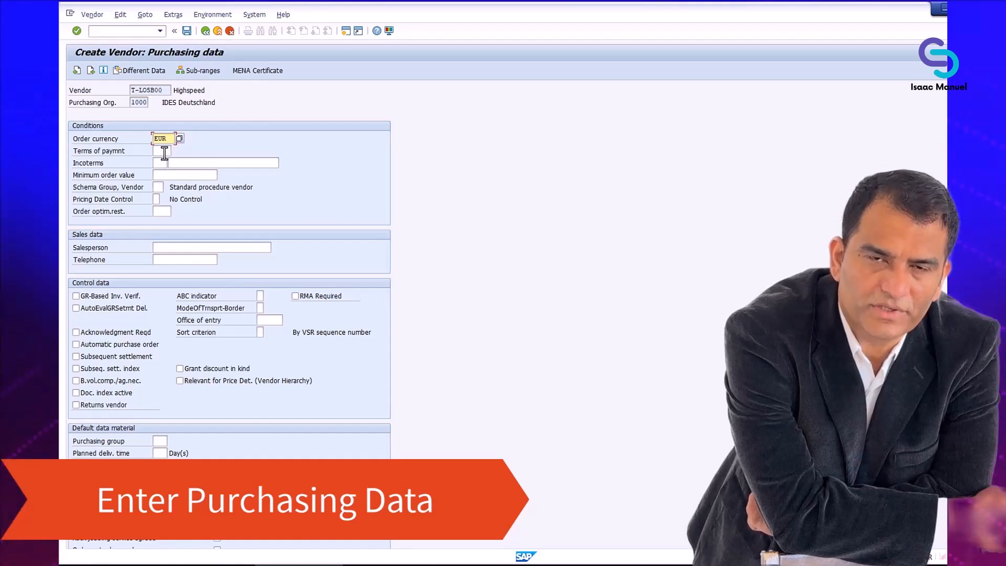
click(164, 152)
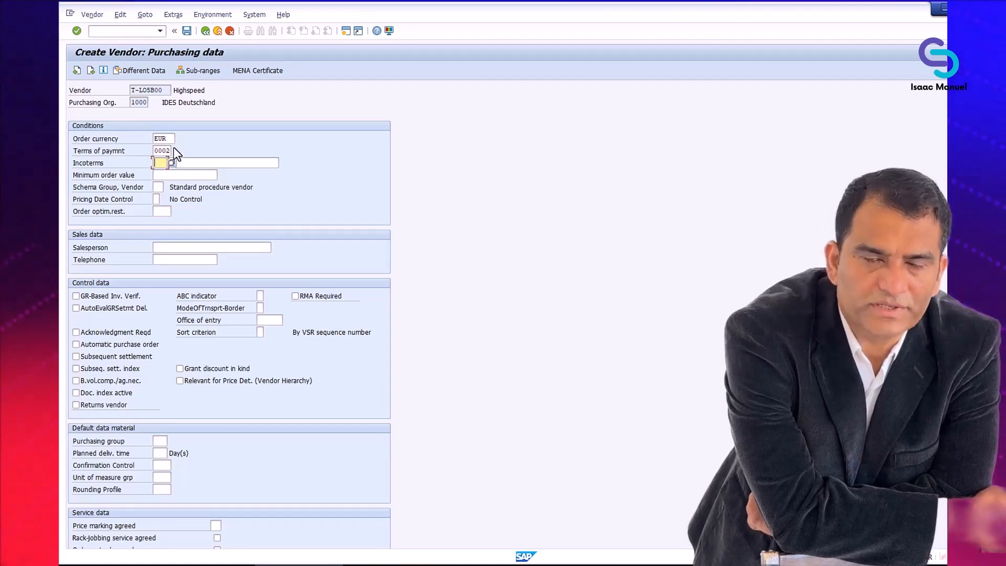
click(166, 151)
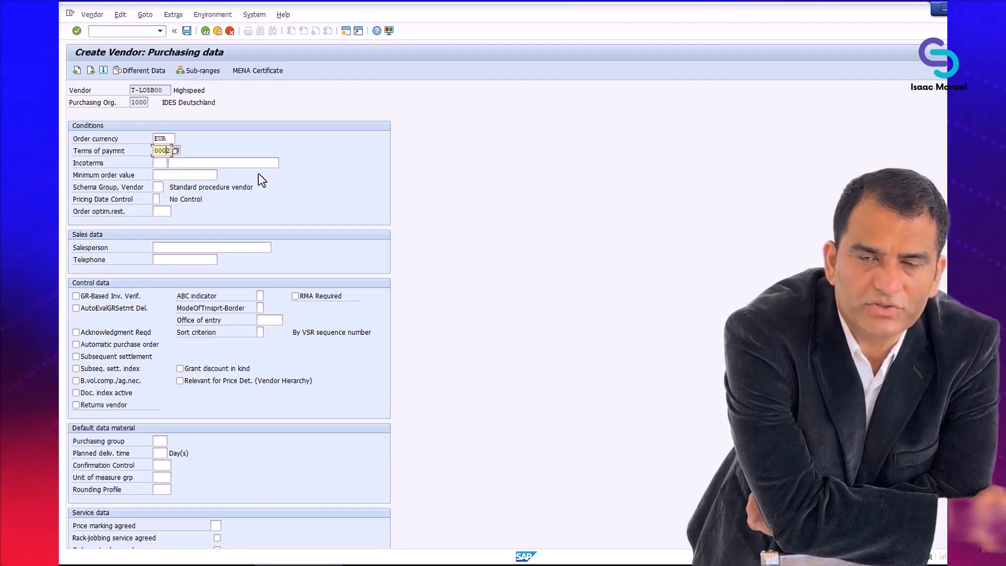
click(596, 190)
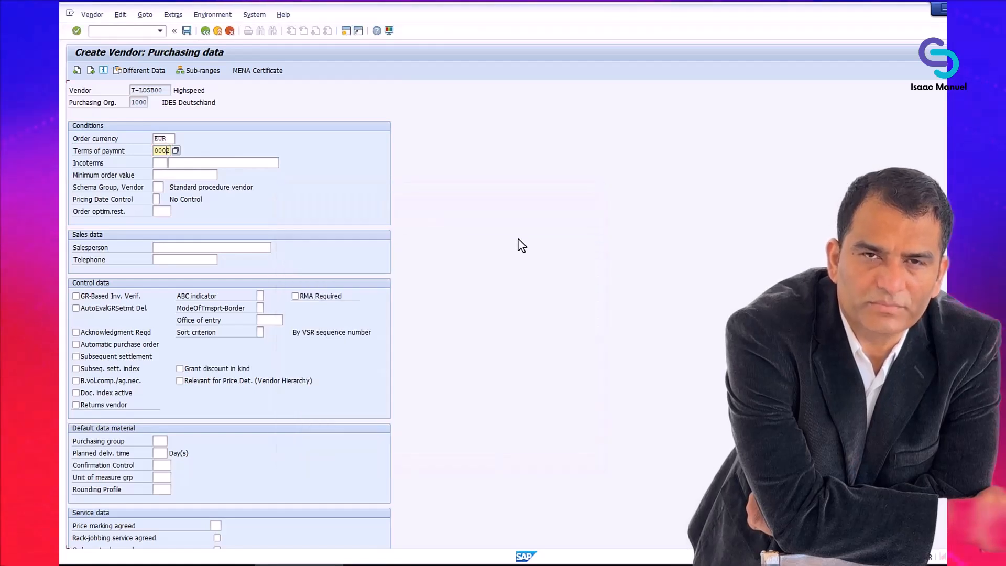
Accept the purchasing data, leave the partner functions blank, and save the vendor master record.
click(77, 31)
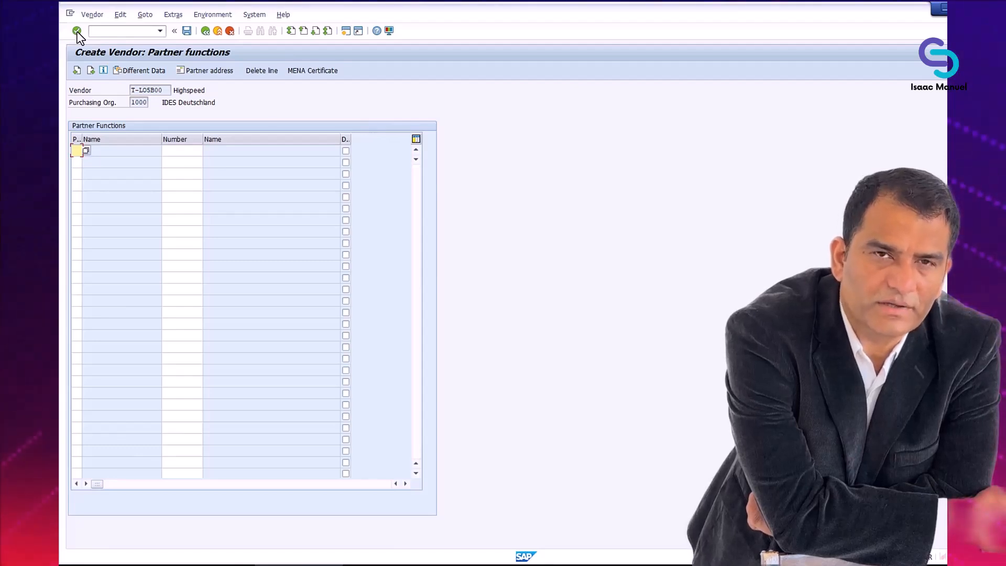
click(77, 31)
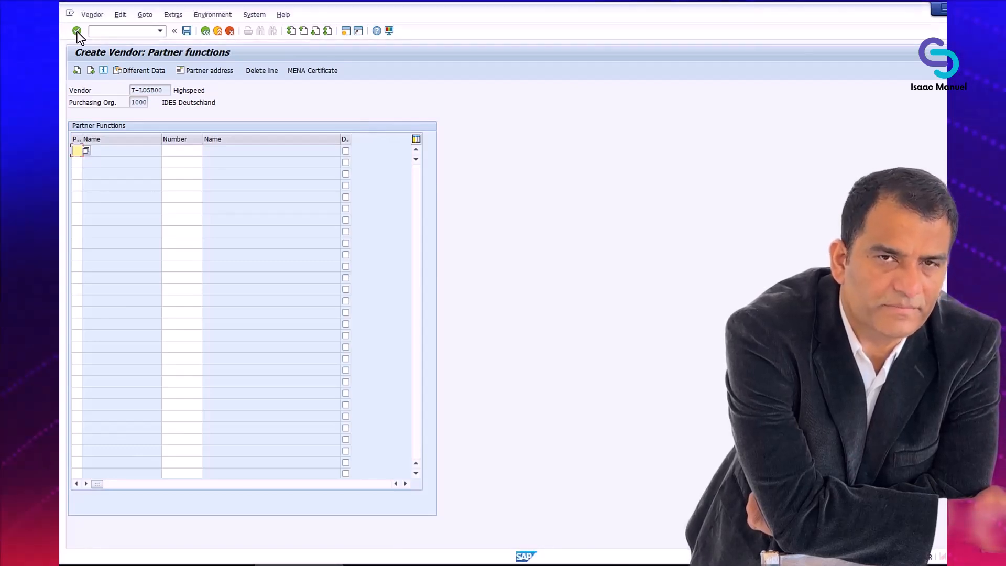
click(77, 31)
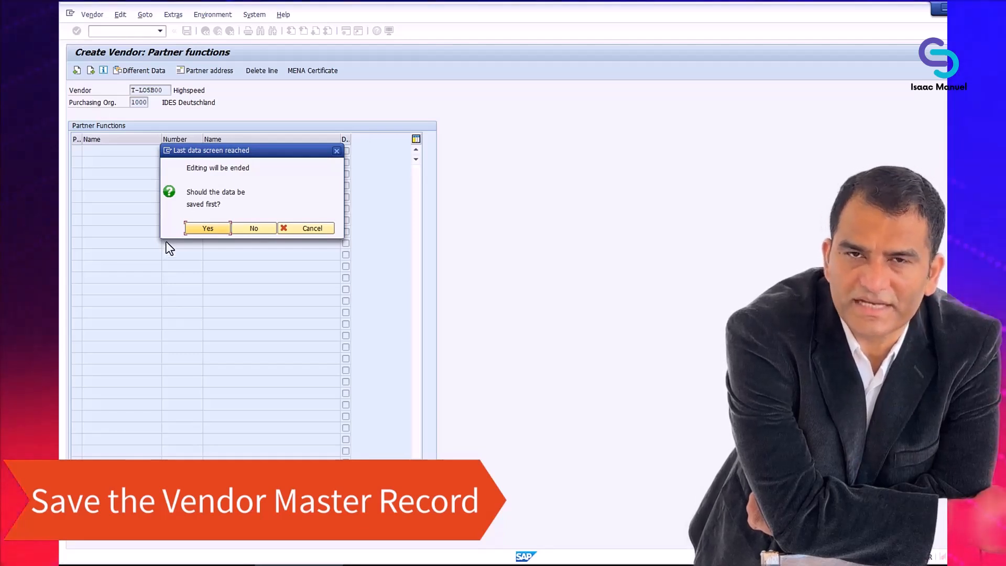
click(208, 228)
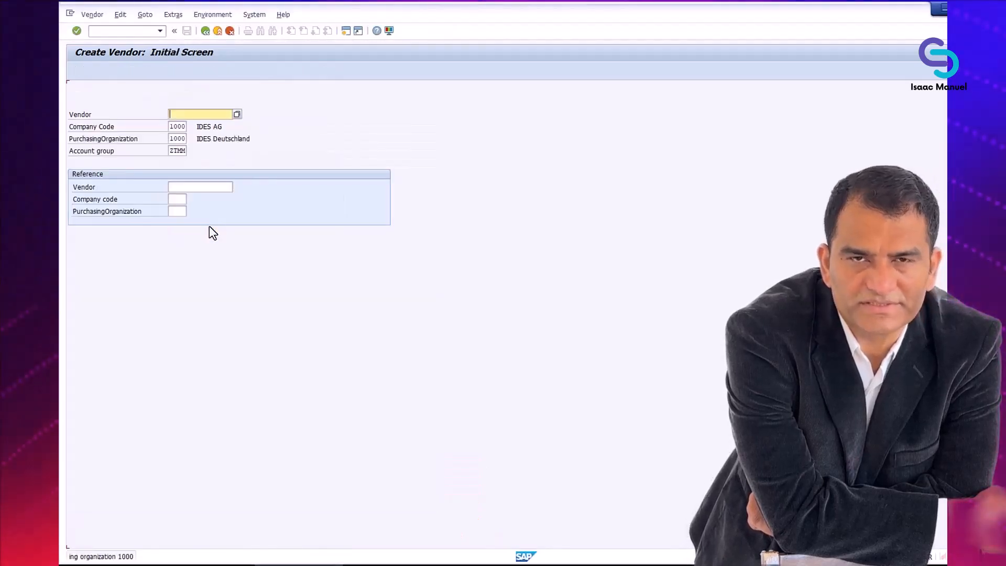